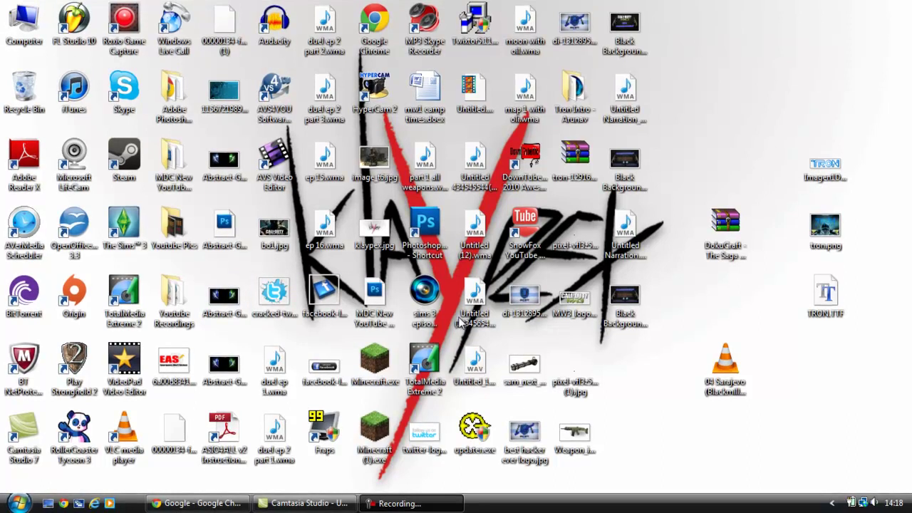
Reposition the DokuCraft - The Saga Continues All.zip icon higher among the right-hand desktop icons
{"action": "left_click_drag", "start_coordinate": [691, 118], "coordinate": [768, 320]}
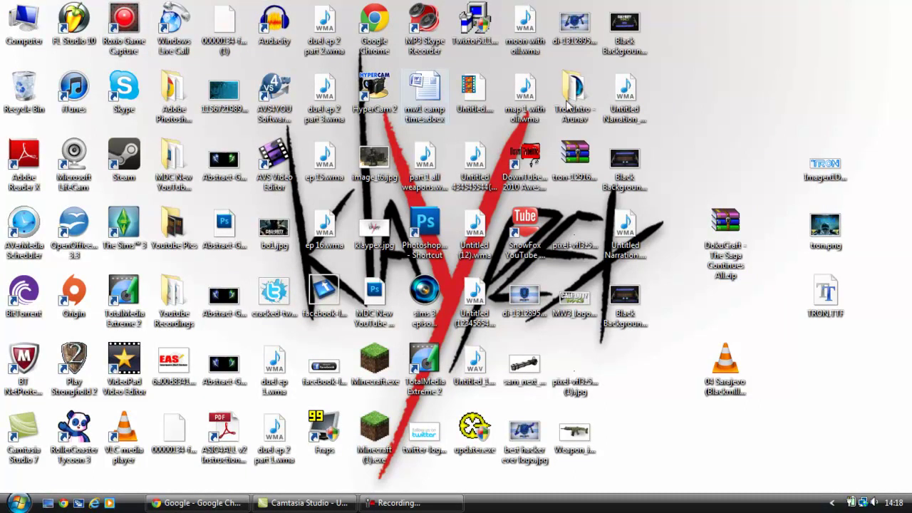
{"action": "left_click_drag", "start_coordinate": [714, 210], "coordinate": [714, 74]}
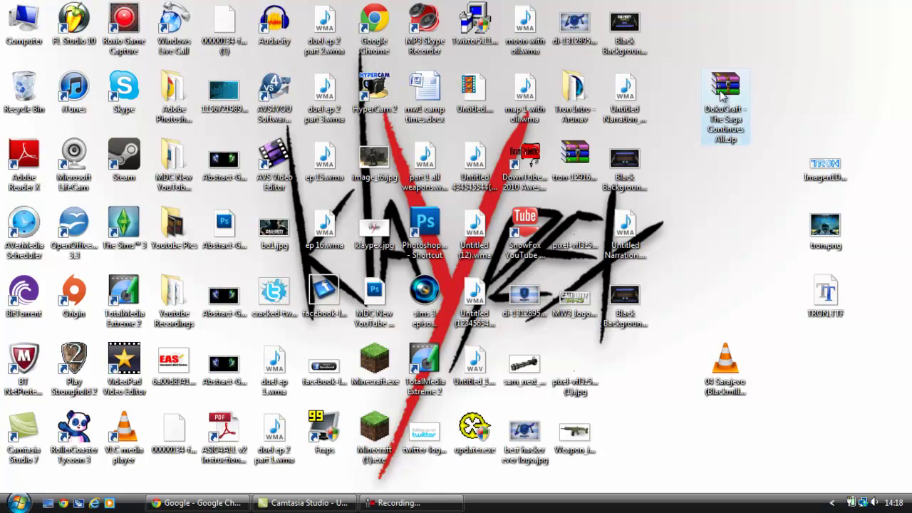
{"action": "left_click_drag", "start_coordinate": [725, 90], "coordinate": [725, 156]}
Open %appdata%\.minecraft\texturepacks and copy the DokuCraft All zip from the desktop into it
{"action": "left_click", "coordinate": [16, 503]}
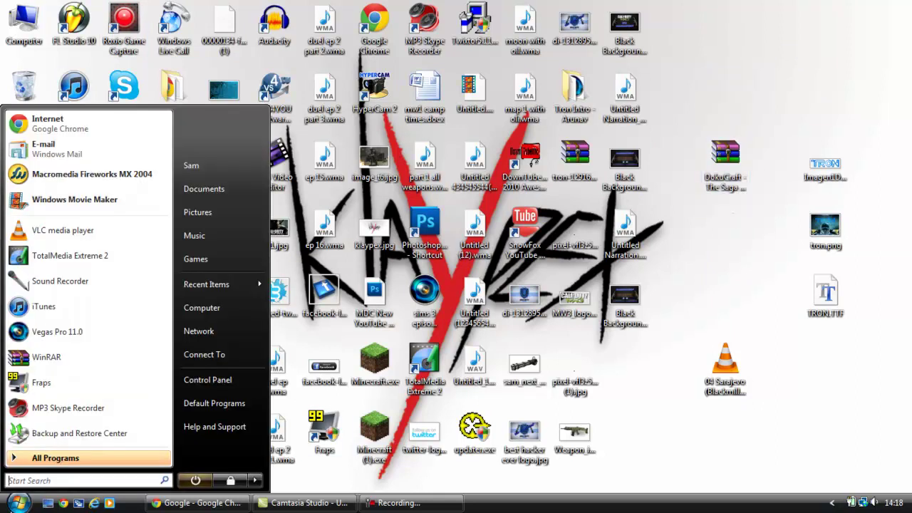
{"action": "type", "text": "%a"}
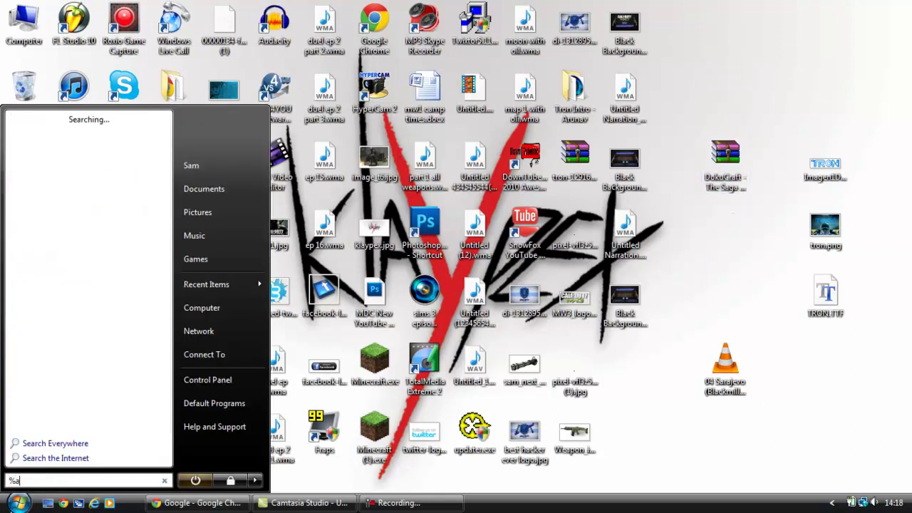
{"action": "type", "text": "ppdata%"}
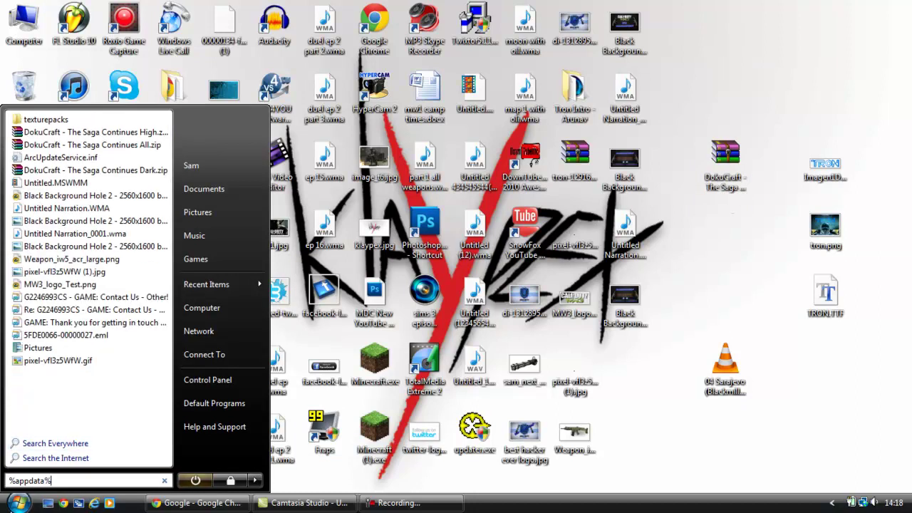
{"action": "key", "text": "Return"}
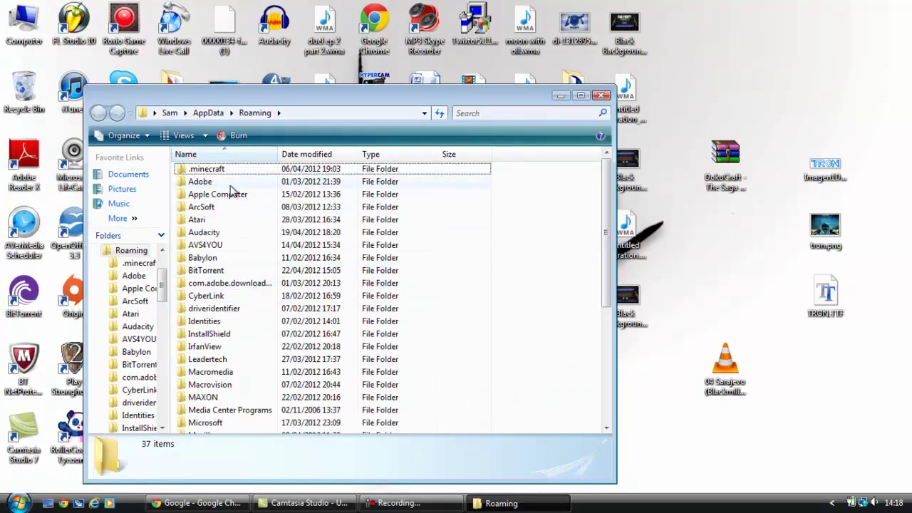
{"action": "double_click", "coordinate": [207, 168]}
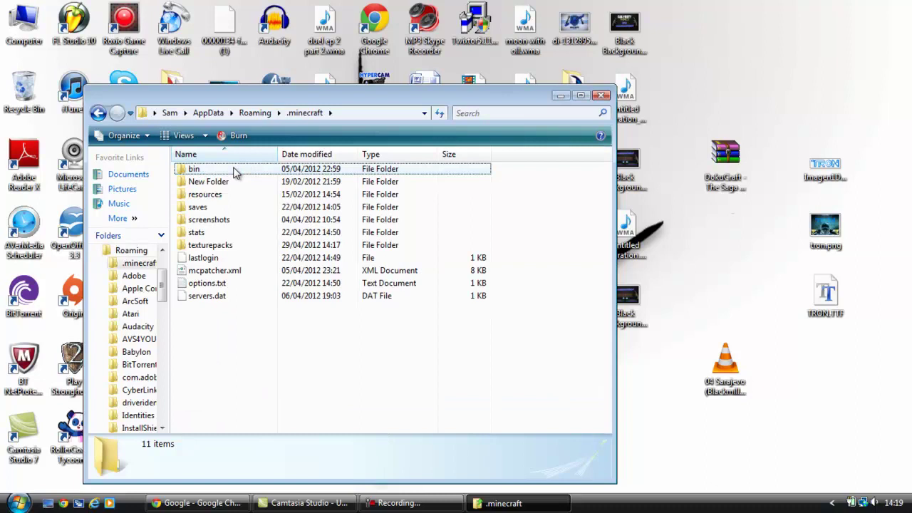
{"action": "double_click", "coordinate": [210, 245]}
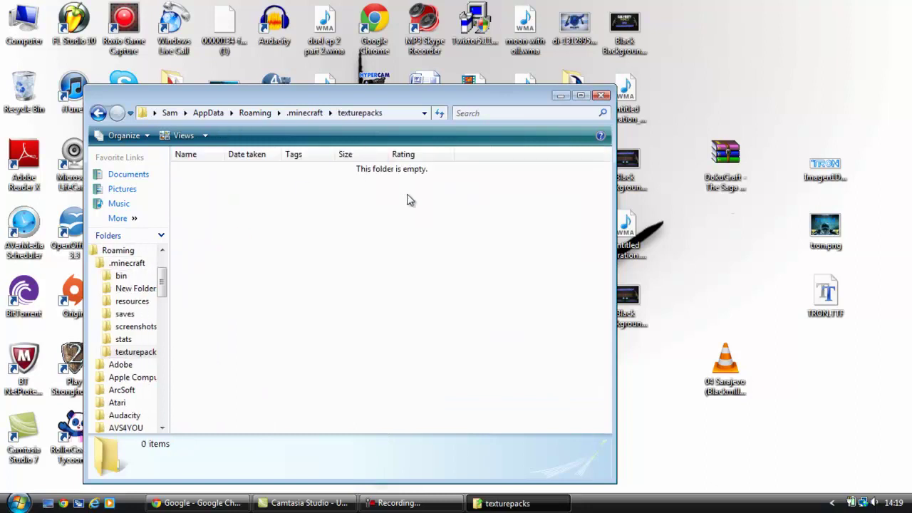
{"action": "left_click_drag", "start_coordinate": [725, 160], "coordinate": [363, 236]}
{"action": "left_click", "coordinate": [208, 192]}
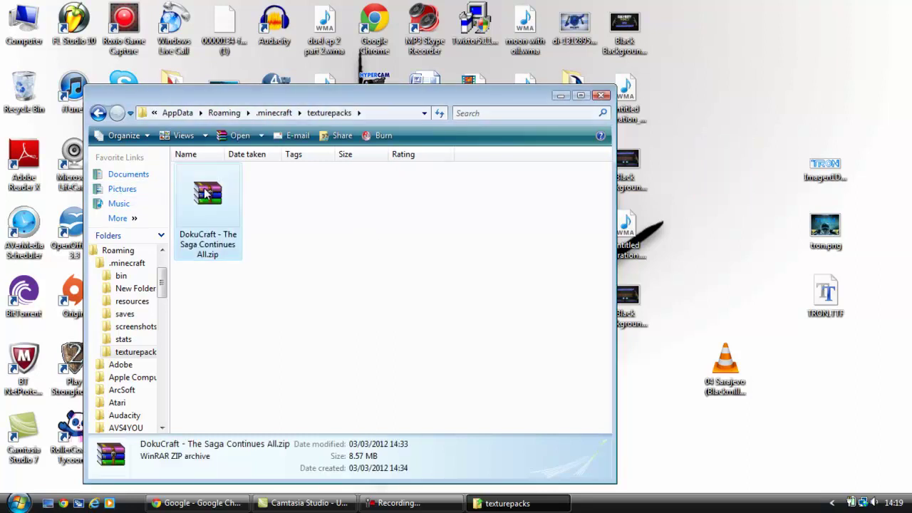
Open the DokuCraft All zip in WinRAR and drag the inner High zip into texturepacks
{"action": "double_click", "coordinate": [206, 191]}
{"action": "left_click_drag", "start_coordinate": [257, 93], "coordinate": [627, 100]}
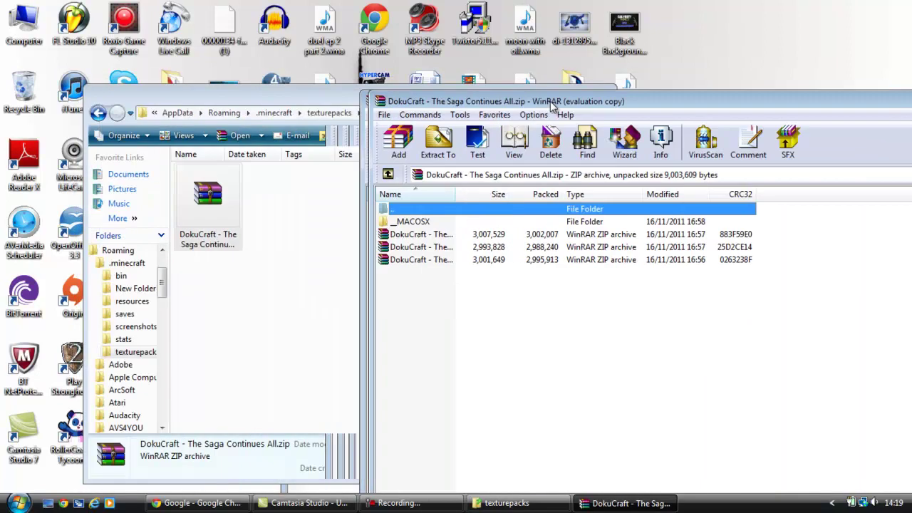
{"action": "left_click", "coordinate": [899, 270]}
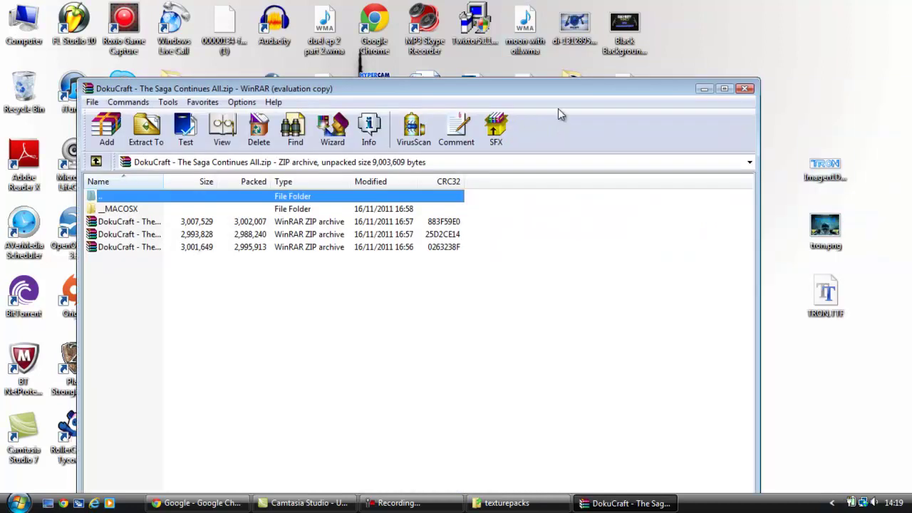
{"action": "left_click_drag", "start_coordinate": [187, 89], "coordinate": [690, 41]}
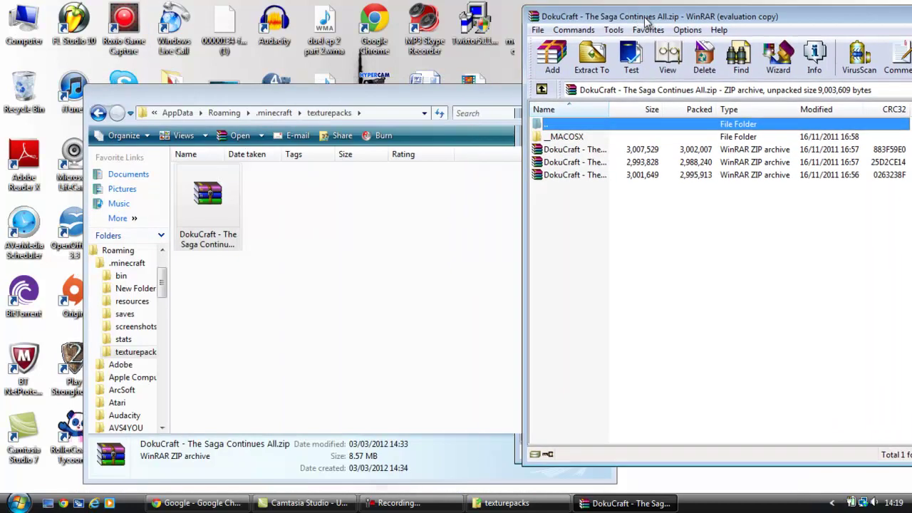
{"action": "left_click_drag", "start_coordinate": [625, 185], "coordinate": [480, 204]}
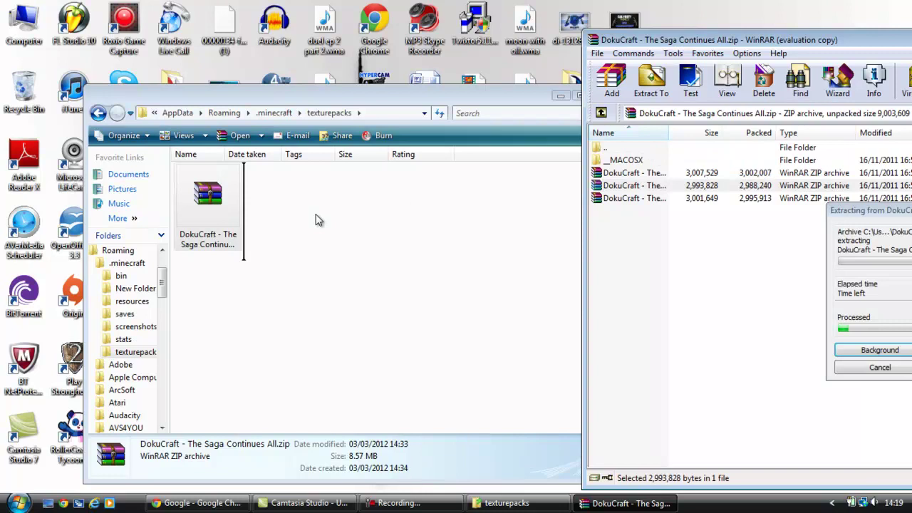
{"action": "left_click_drag", "start_coordinate": [784, 40], "coordinate": [703, 27]}
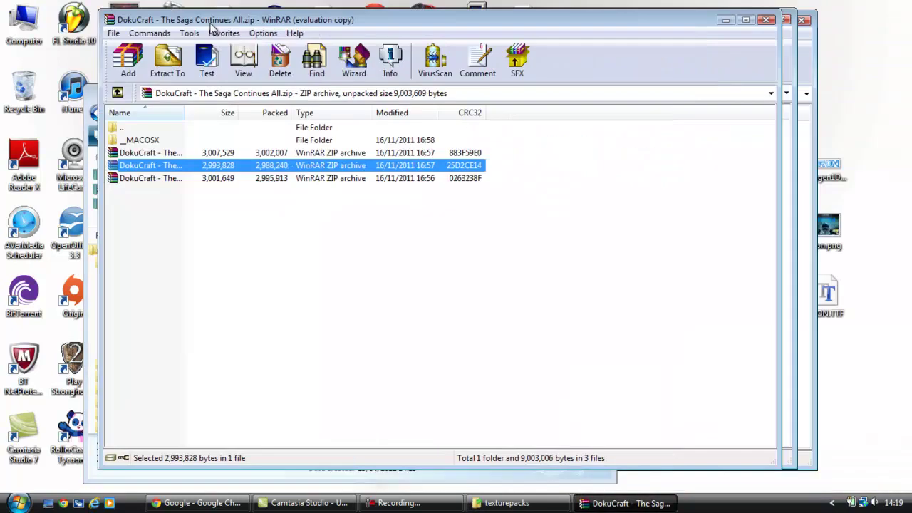
{"action": "left_click", "coordinate": [741, 22]}
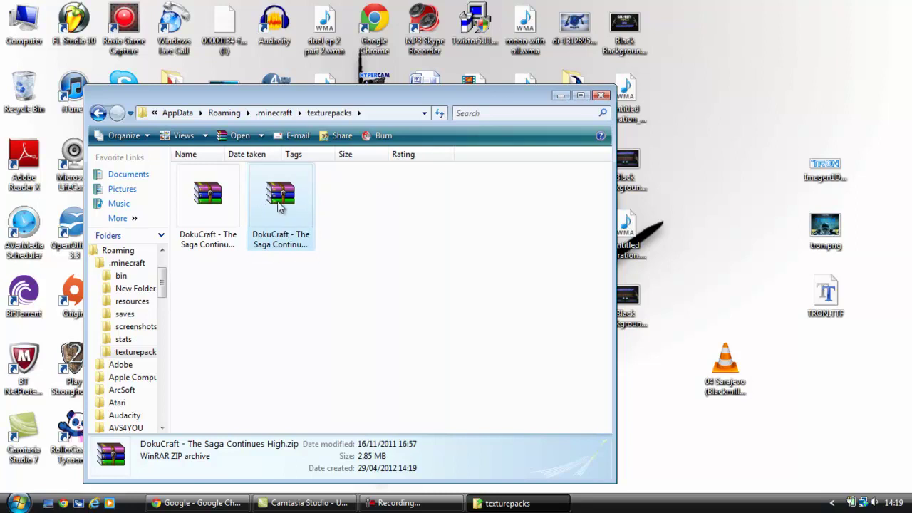
Use WinRAR's Extract To on the High zip, targeting .minecraft\texturepacks\DokuCraft - The Saga Continues High
{"action": "double_click", "coordinate": [280, 207]}
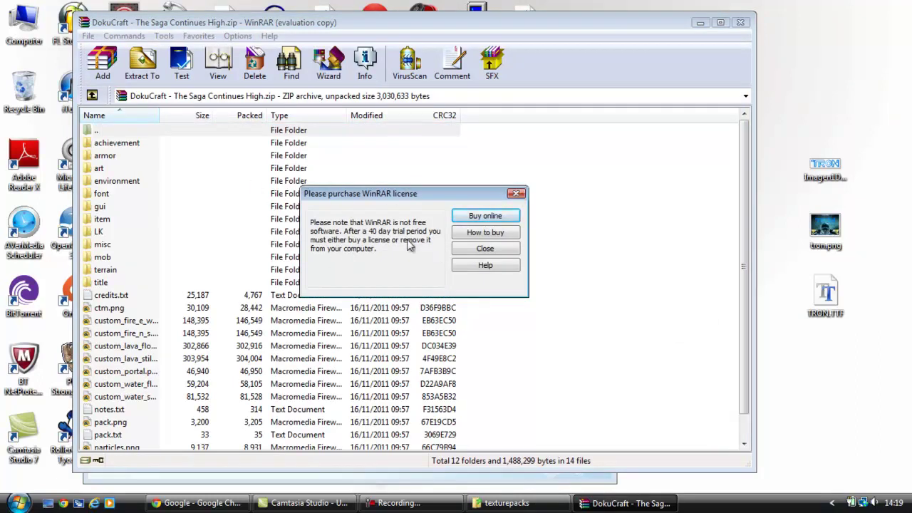
{"action": "left_click", "coordinate": [516, 197]}
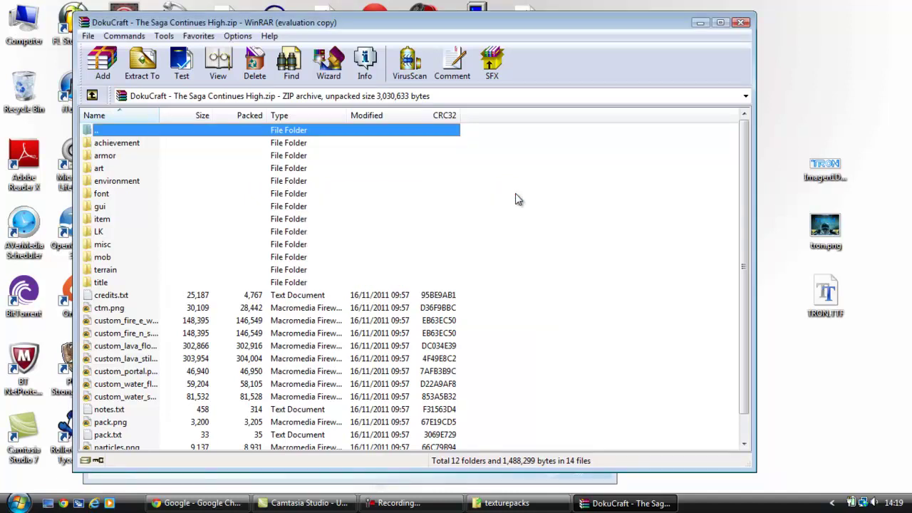
{"action": "left_click", "coordinate": [142, 62]}
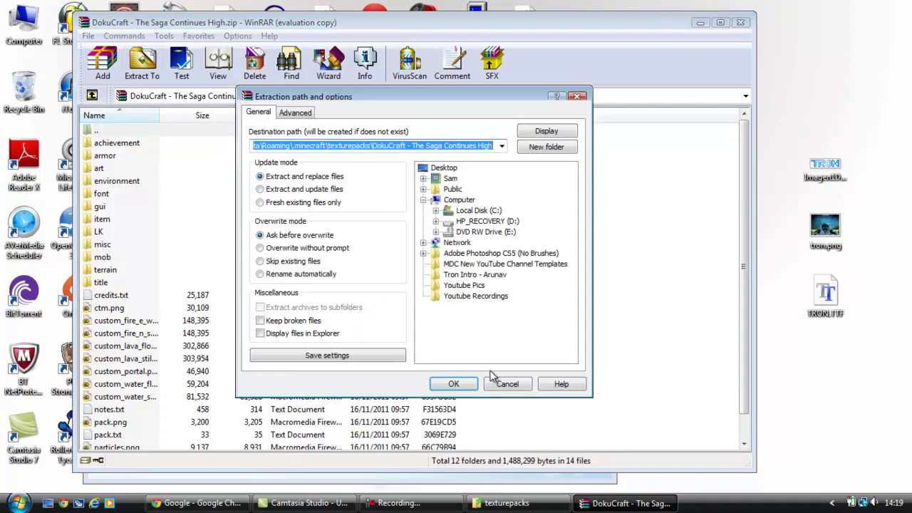
{"action": "left_click", "coordinate": [454, 385]}
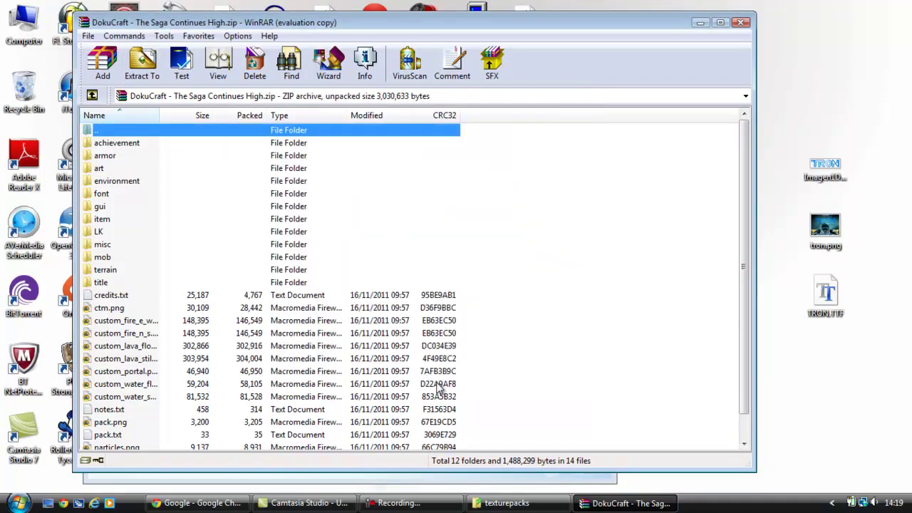
{"action": "left_click", "coordinate": [701, 22]}
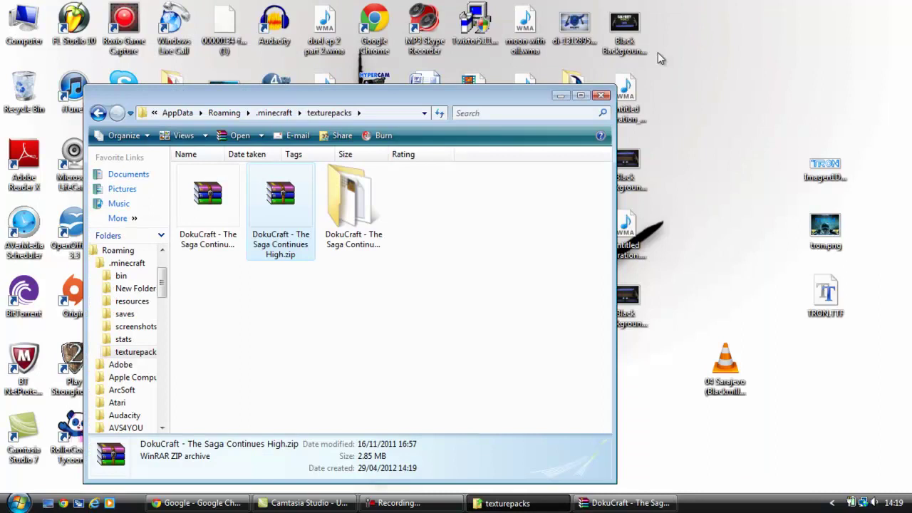
Check the extracted DokuCraft High folder, then close the texturepacks window
{"action": "left_click", "coordinate": [342, 297]}
{"action": "left_click", "coordinate": [356, 214]}
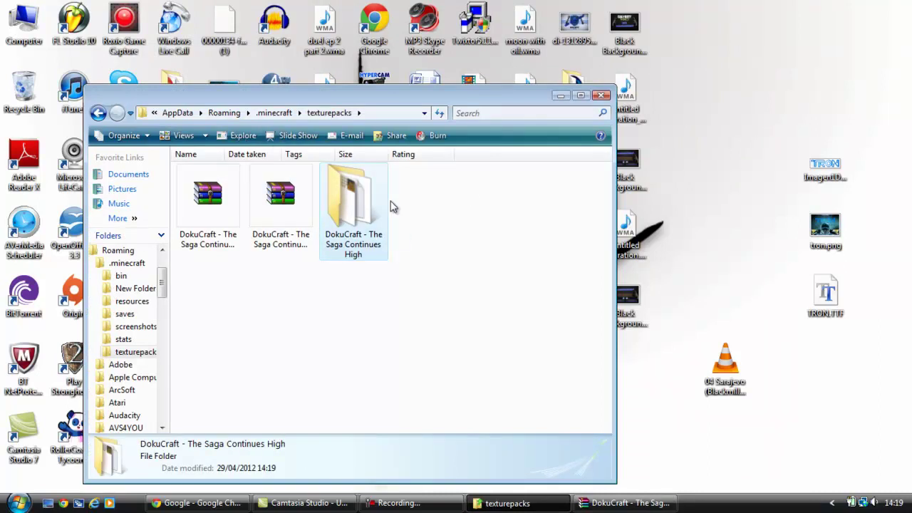
{"action": "left_click", "coordinate": [424, 237]}
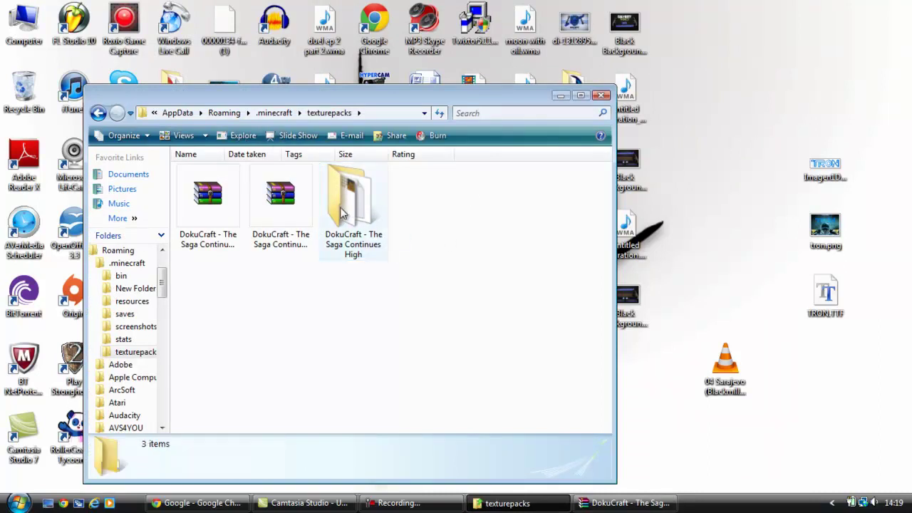
{"action": "left_click", "coordinate": [600, 96]}
Launch Minecraft.exe from the desktop so the launcher opens with login details filled in
{"action": "left_click", "coordinate": [17, 504]}
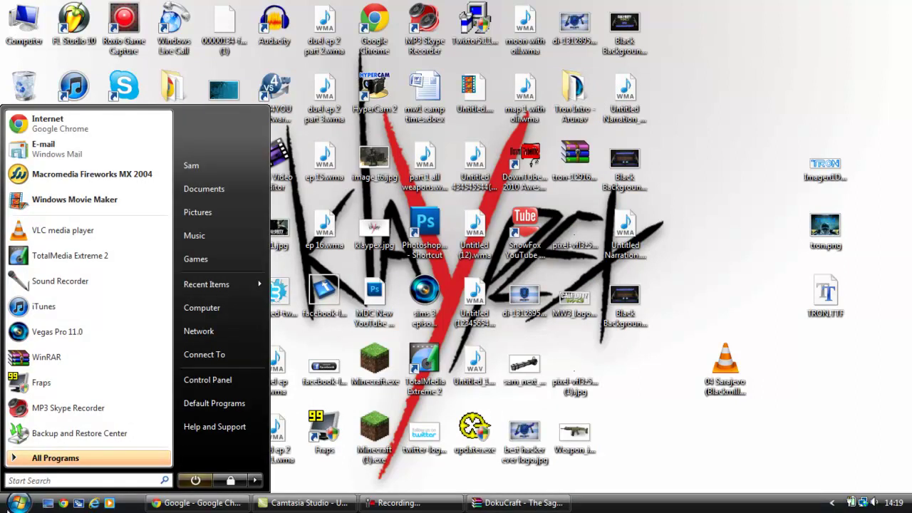
{"action": "left_click", "coordinate": [17, 503]}
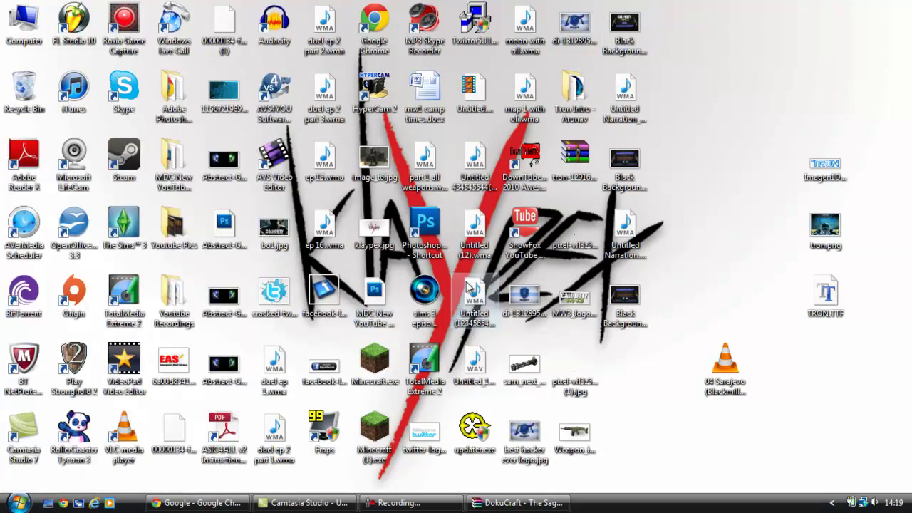
{"action": "left_click", "coordinate": [376, 366]}
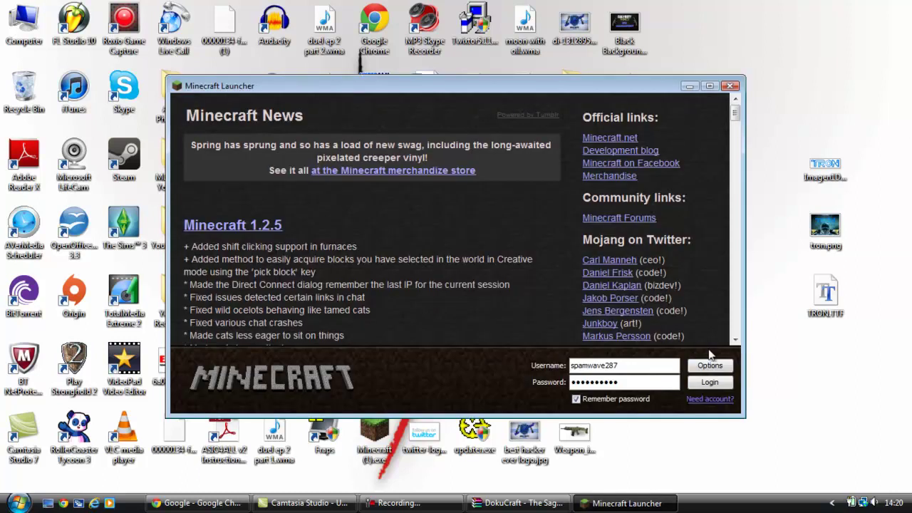
Log in from the launcher and open Texture Packs from the main menu
{"action": "left_click", "coordinate": [710, 382]}
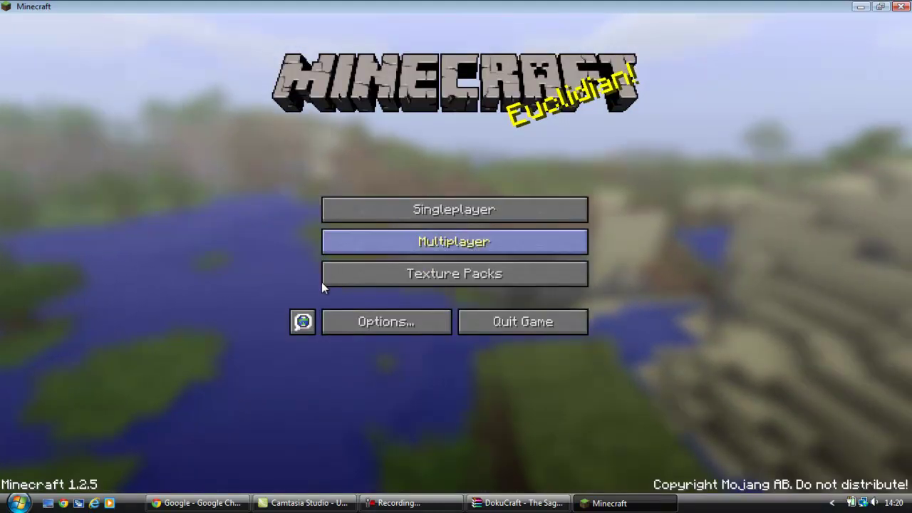
{"action": "left_click", "coordinate": [329, 281]}
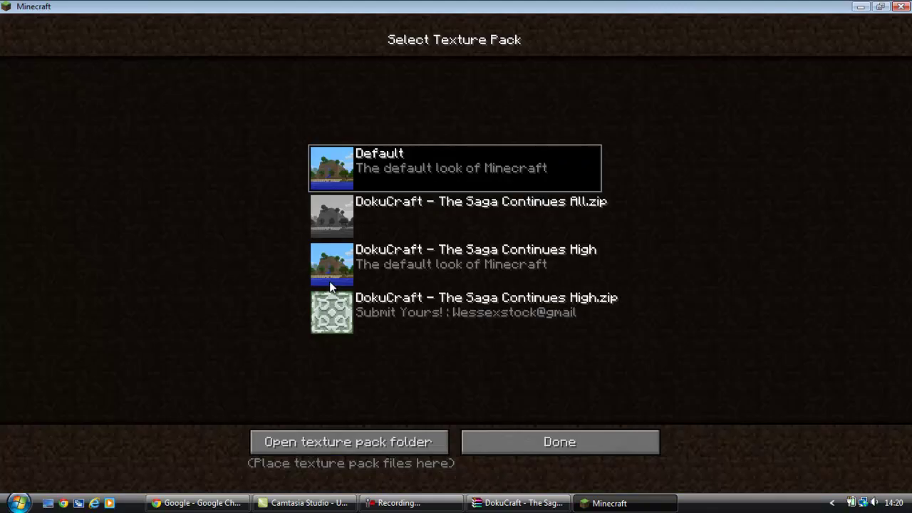
Select the DokuCraft - The Saga Continues High.zip pack and return to the main menu
{"action": "left_click", "coordinate": [420, 299]}
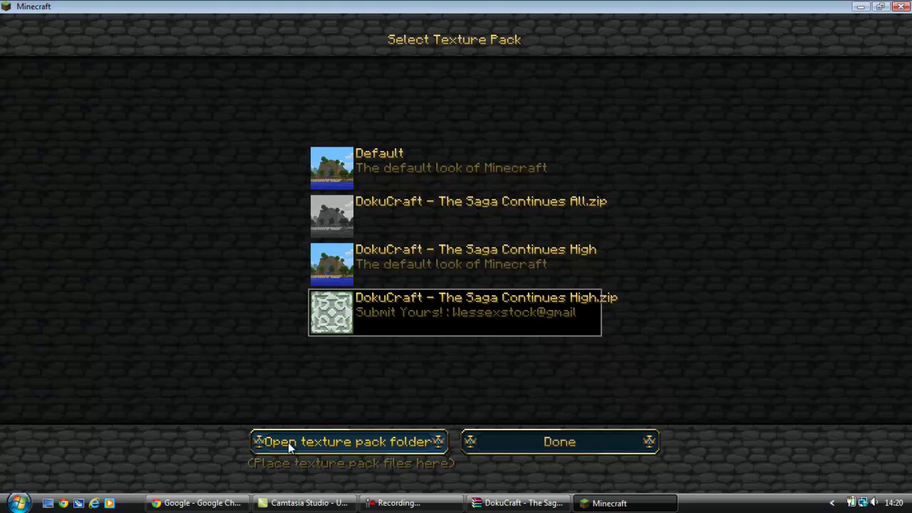
{"action": "left_click", "coordinate": [375, 441]}
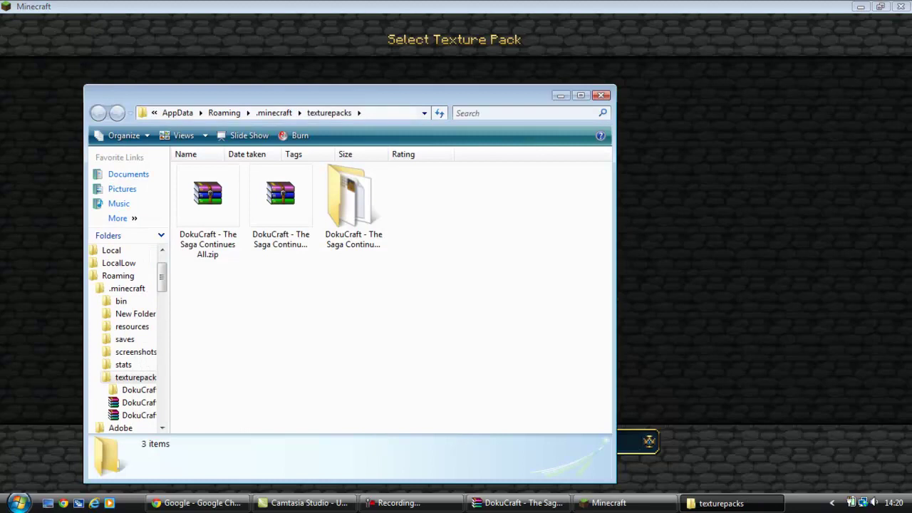
{"action": "left_click", "coordinate": [604, 96]}
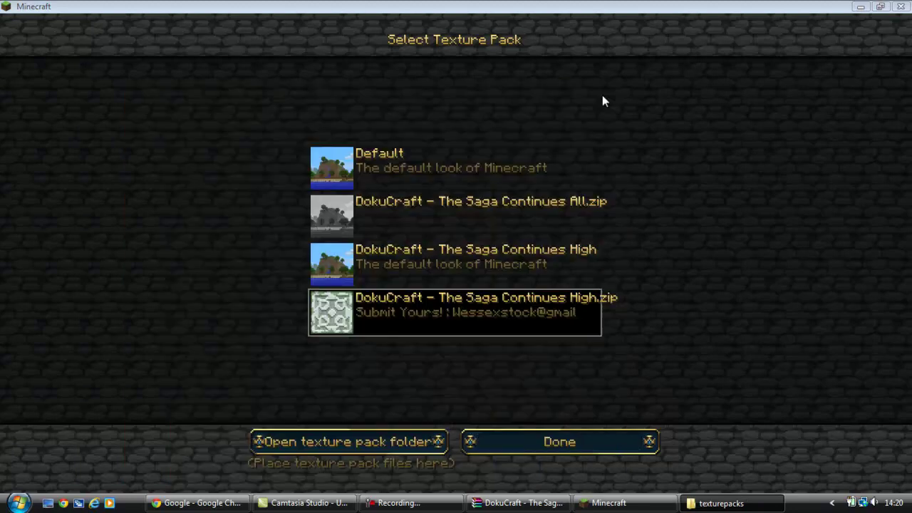
{"action": "left_click", "coordinate": [563, 441]}
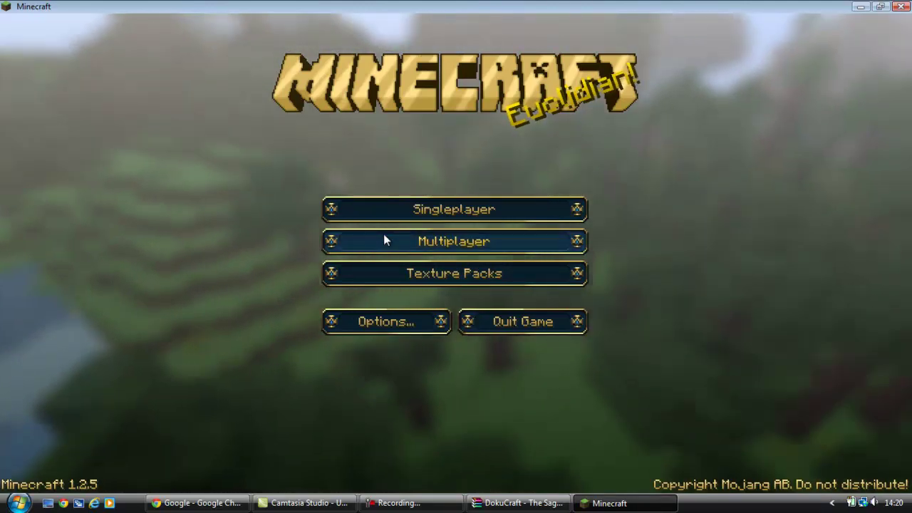
Quit Minecraft with the X in its window's title bar
{"action": "left_click", "coordinate": [900, 7]}
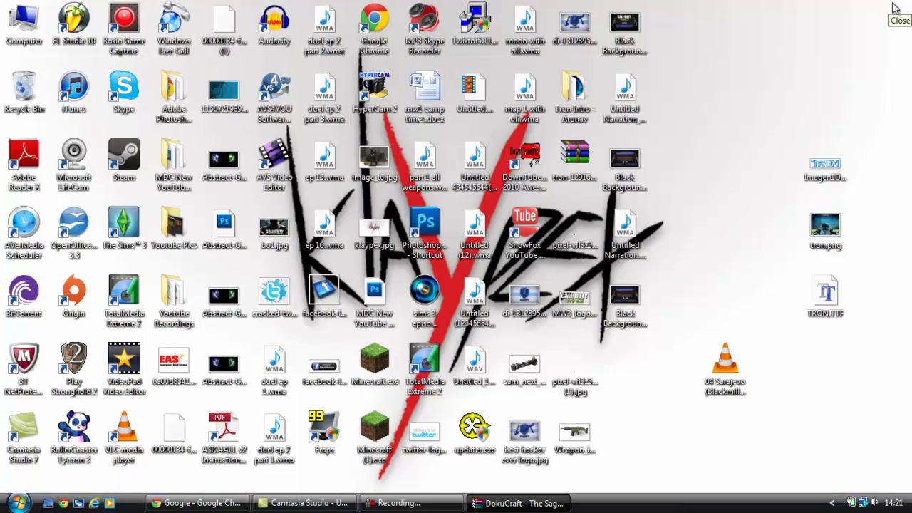